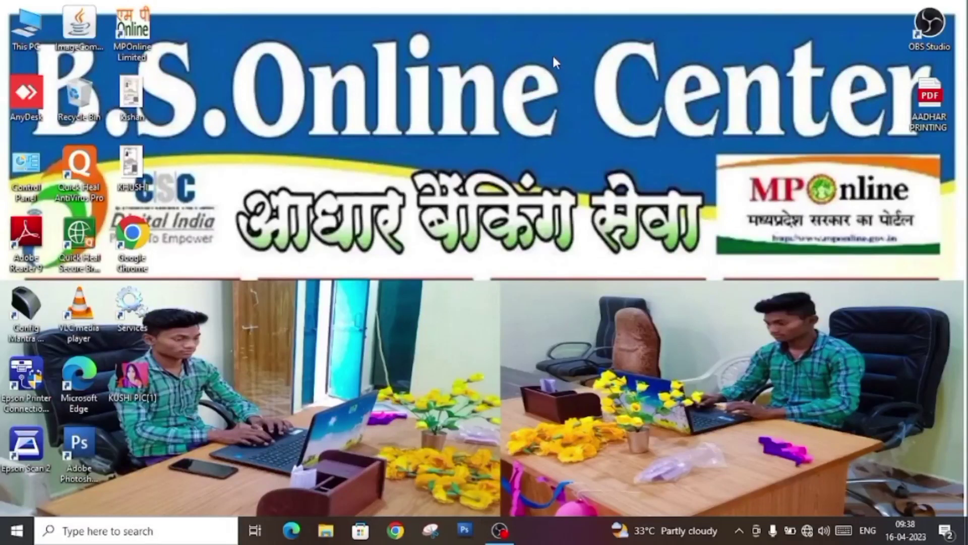
Refresh the desktop several times from its right-click menu.
{"action": "right_click", "coordinate": [554, 56]}
{"action": "left_click", "coordinate": [628, 101]}
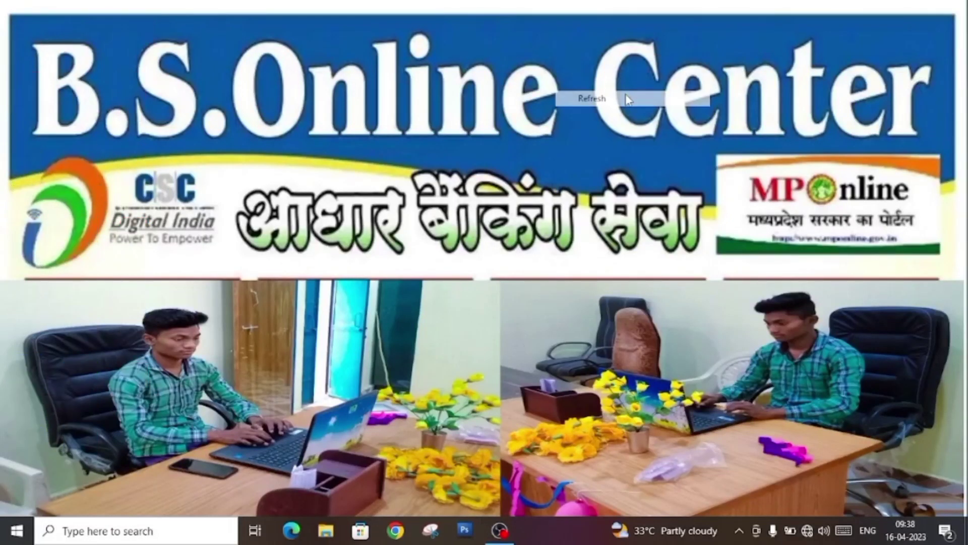
{"action": "right_click", "coordinate": [626, 94]}
{"action": "left_click", "coordinate": [668, 142]}
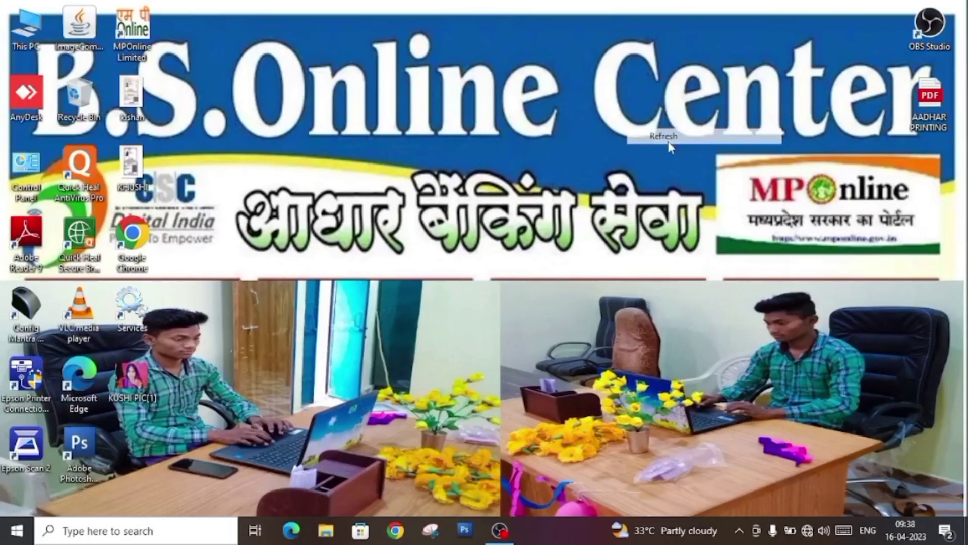
{"action": "right_click", "coordinate": [646, 136]}
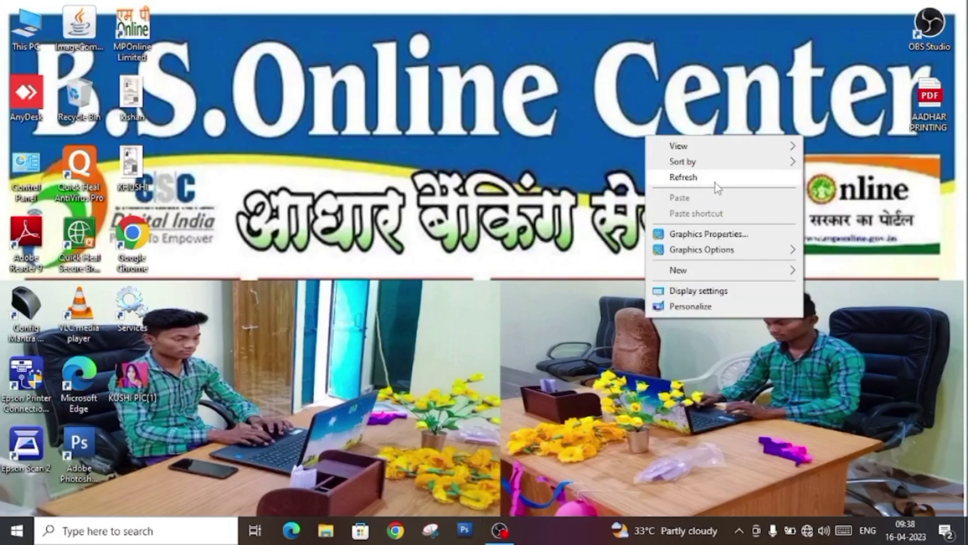
{"action": "left_click", "coordinate": [714, 180]}
{"action": "right_click", "coordinate": [390, 161]}
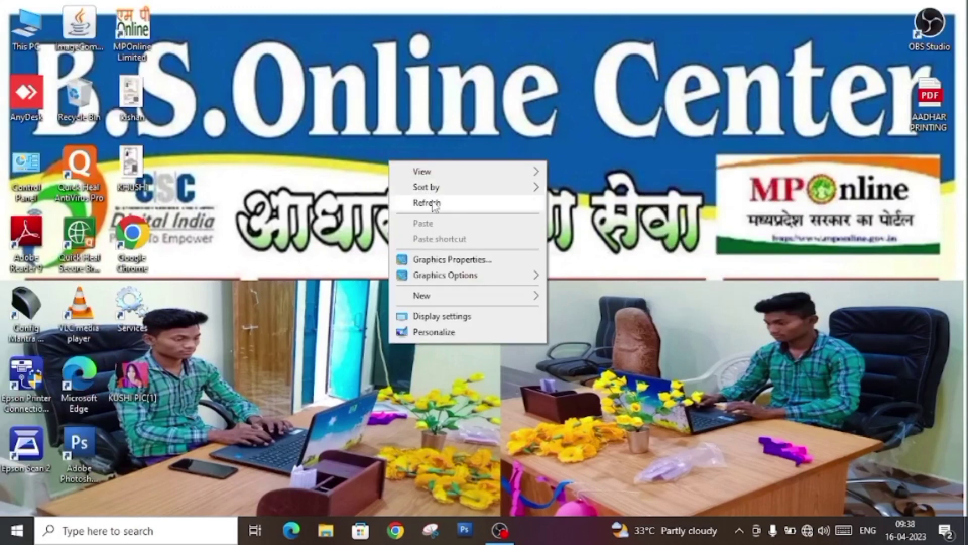
{"action": "left_click", "coordinate": [429, 203]}
{"action": "right_click", "coordinate": [405, 181]}
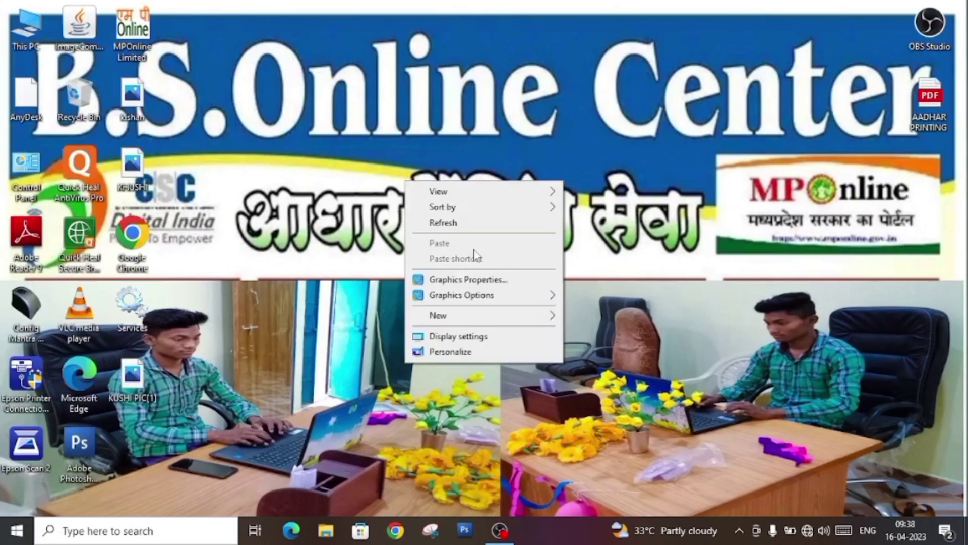
{"action": "left_click", "coordinate": [477, 224]}
{"action": "right_click", "coordinate": [396, 207]}
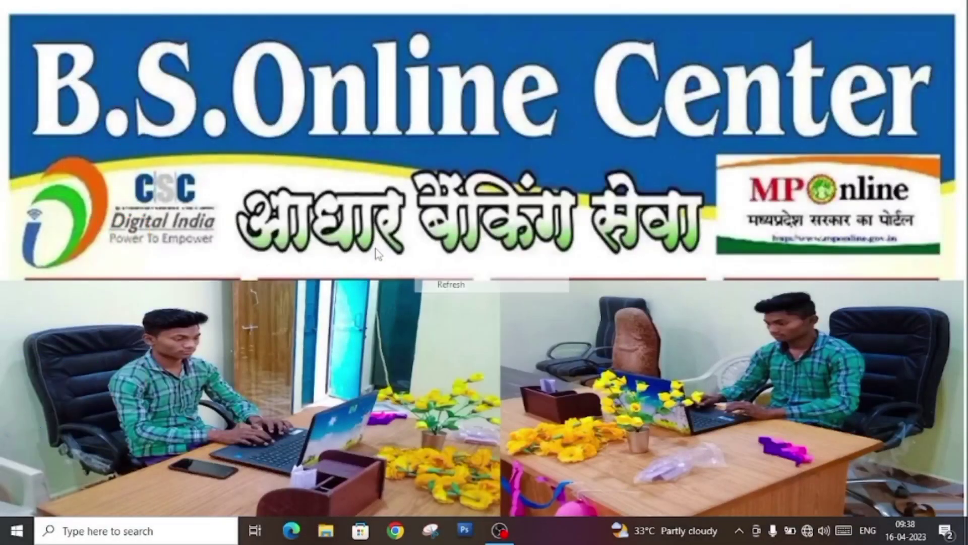
Launch Photoshop and open Screenshot_20230416_093413 from Screenshots, accepting the Camera Raw defaults.
{"action": "double_click", "coordinate": [78, 444]}
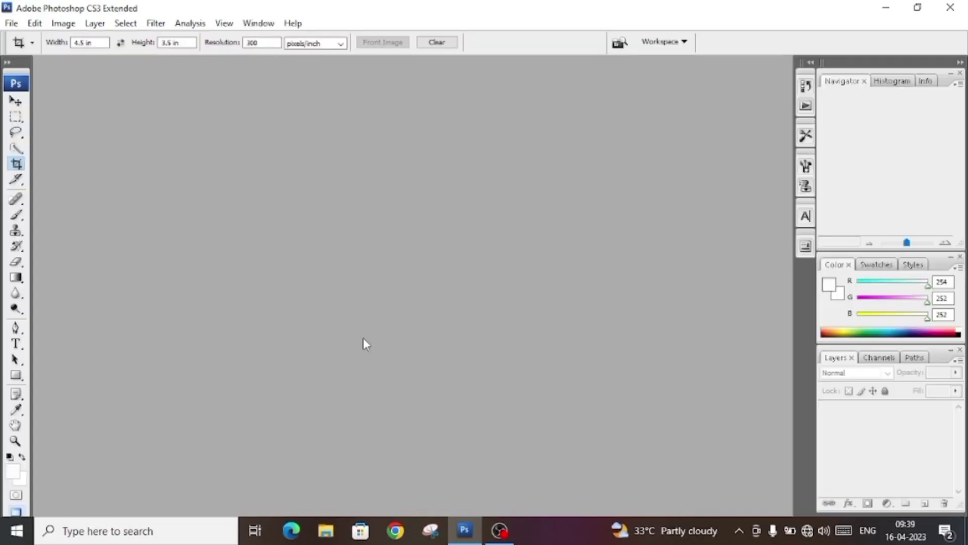
{"action": "left_click", "coordinate": [11, 23]}
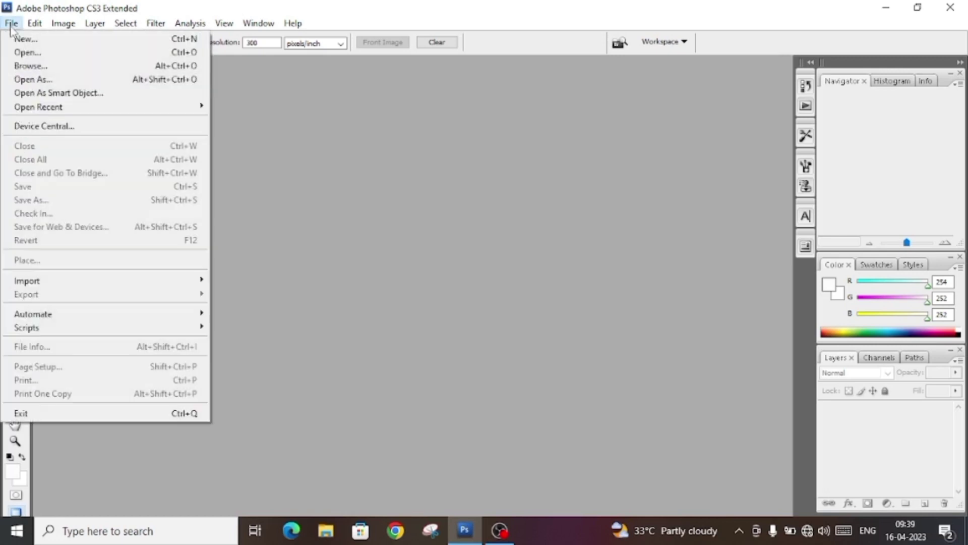
{"action": "left_click", "coordinate": [33, 55]}
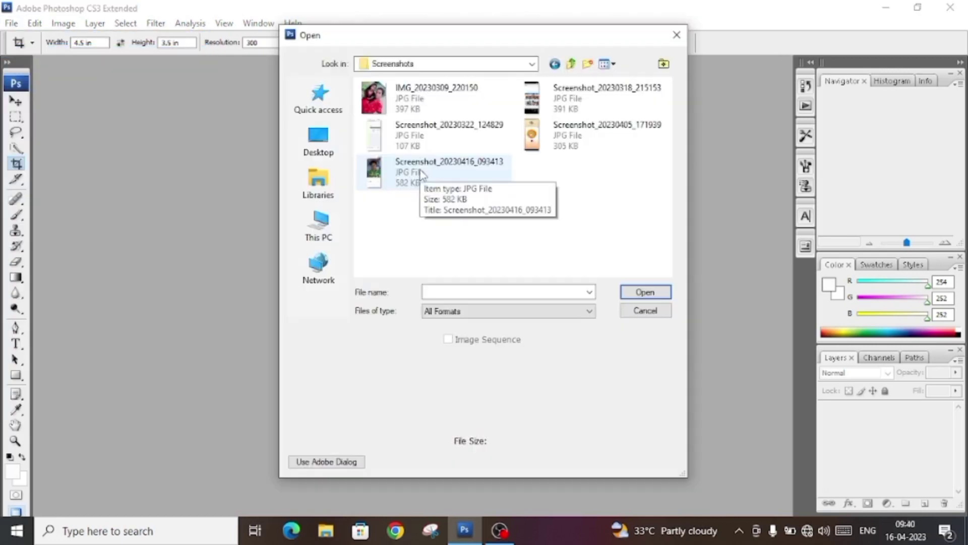
{"action": "double_click", "coordinate": [422, 172]}
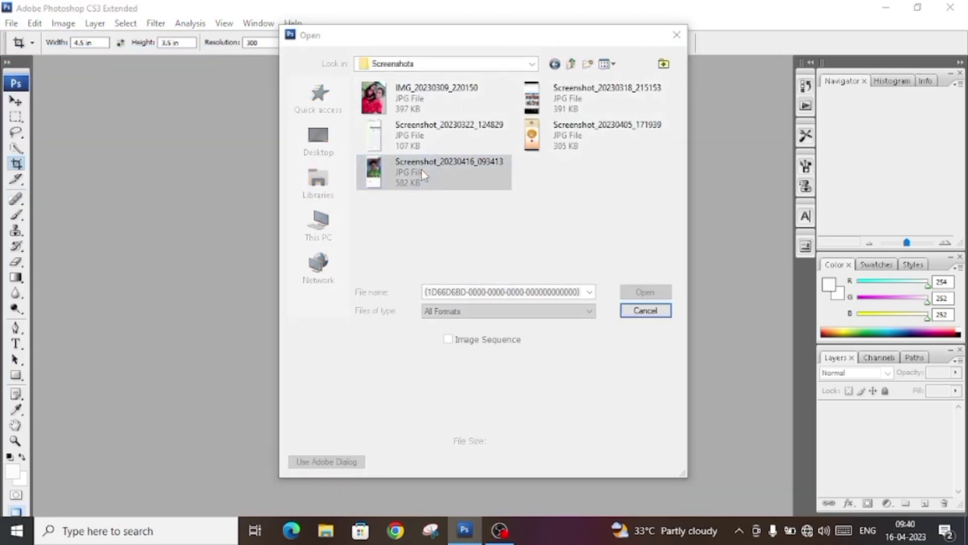
{"action": "key", "text": "Return"}
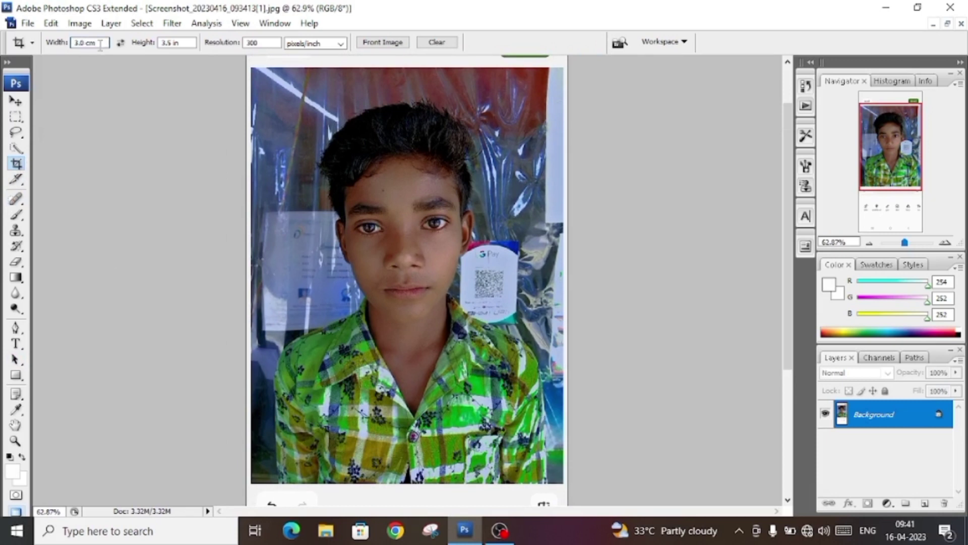
Crop a 3.0 × 3.8 cm frame around the boy's head and shoulders, then fit it to screen.
{"action": "triple_click", "coordinate": [178, 42]}
{"action": "type", "text": "3.8CM"}
{"action": "key", "text": "Return"}
{"action": "left_click_drag", "start_coordinate": [275, 98], "coordinate": [542, 435]}
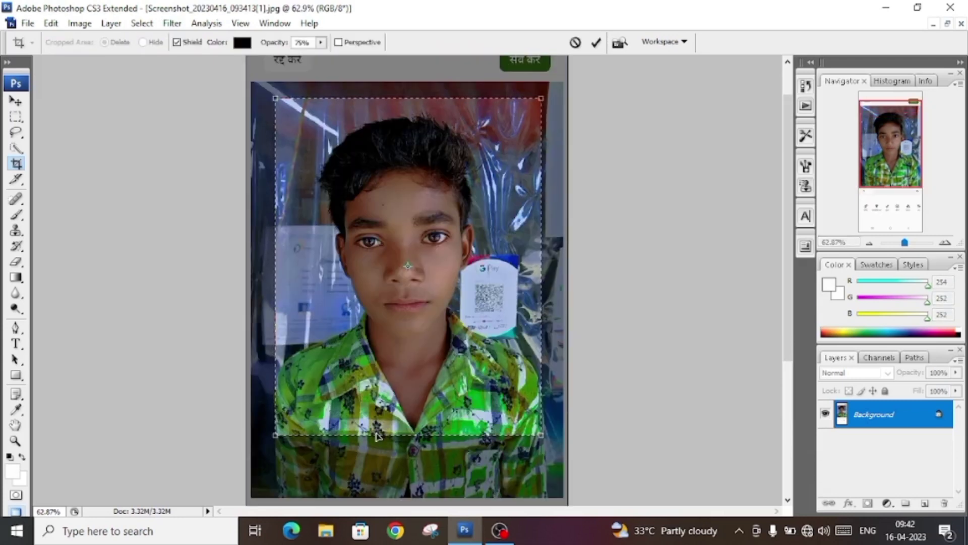
{"action": "key", "text": "Return"}
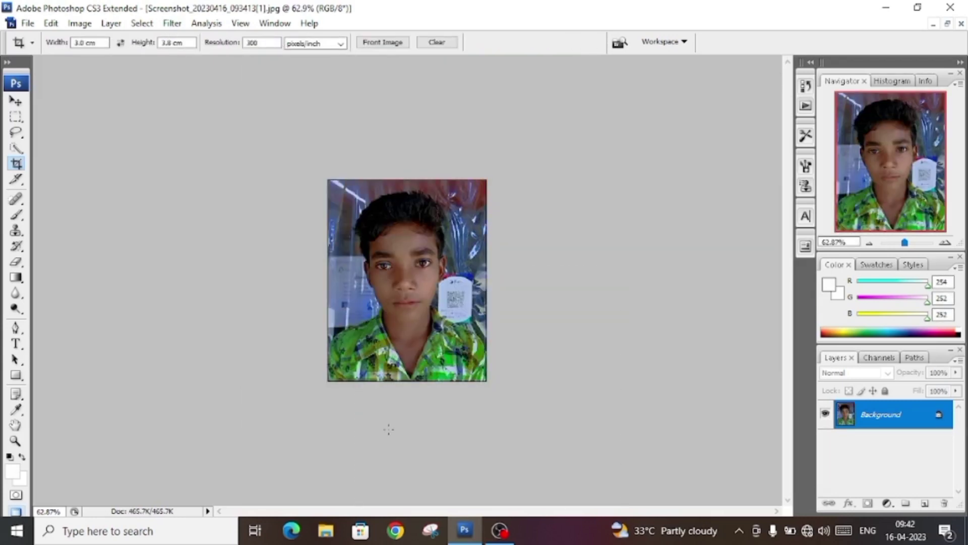
{"action": "key", "text": "ctrl+0"}
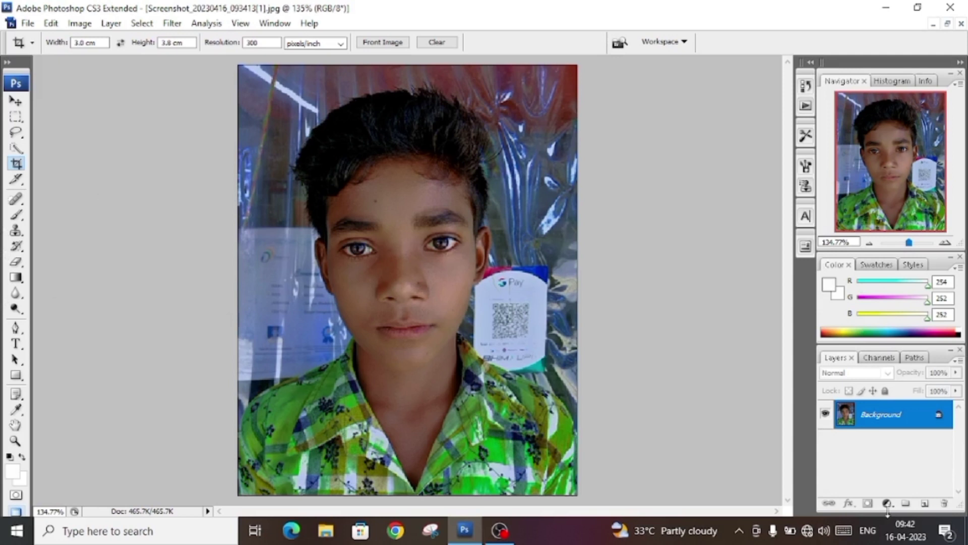
Add a Brightness/Contrast layer at -3 and a Selective Color layer on Reds, then a Color Balance layer.
{"action": "left_click", "coordinate": [889, 503]}
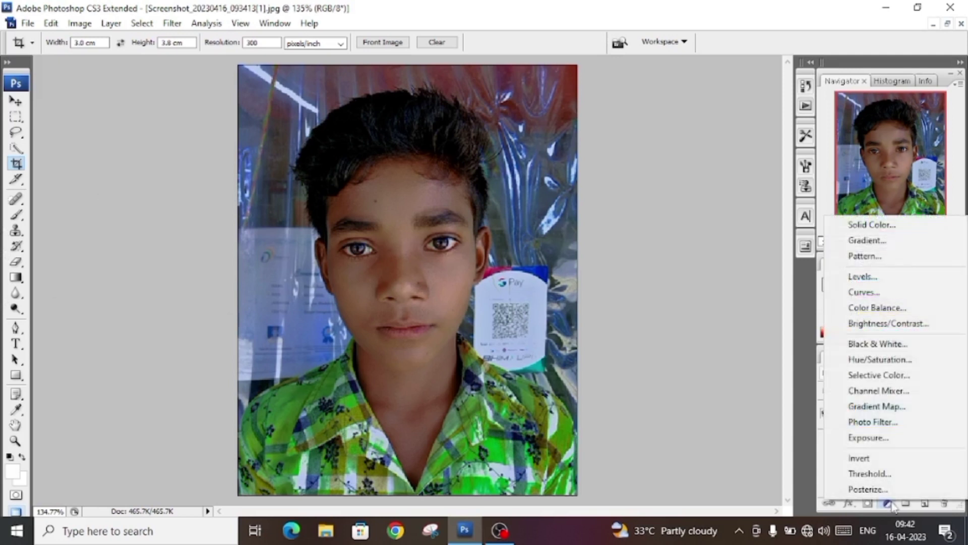
{"action": "left_click", "coordinate": [887, 323]}
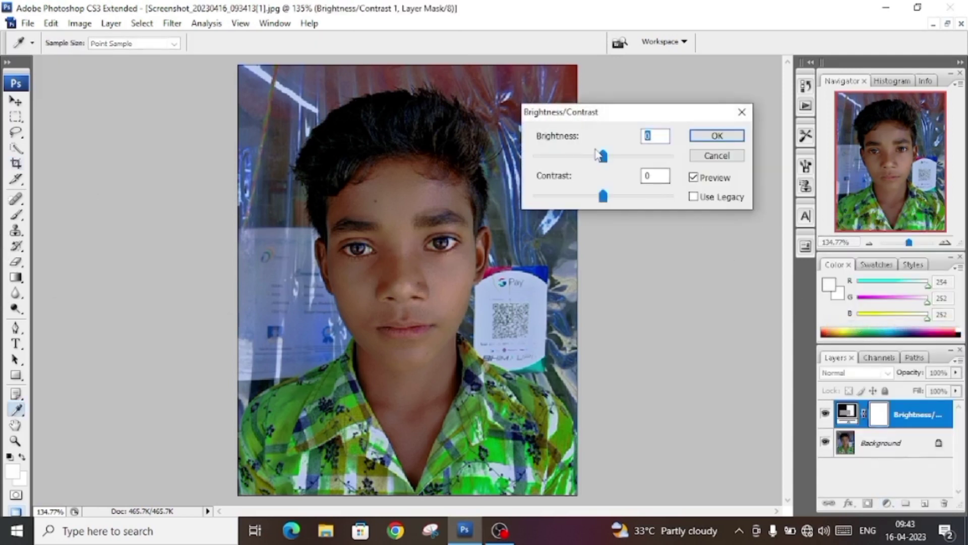
{"action": "mouse_move", "coordinate": [603, 157]}
{"action": "left_mouse_down"}
{"action": "mouse_move", "coordinate": [614, 174]}
{"action": "mouse_move", "coordinate": [628, 171]}
{"action": "left_mouse_up"}
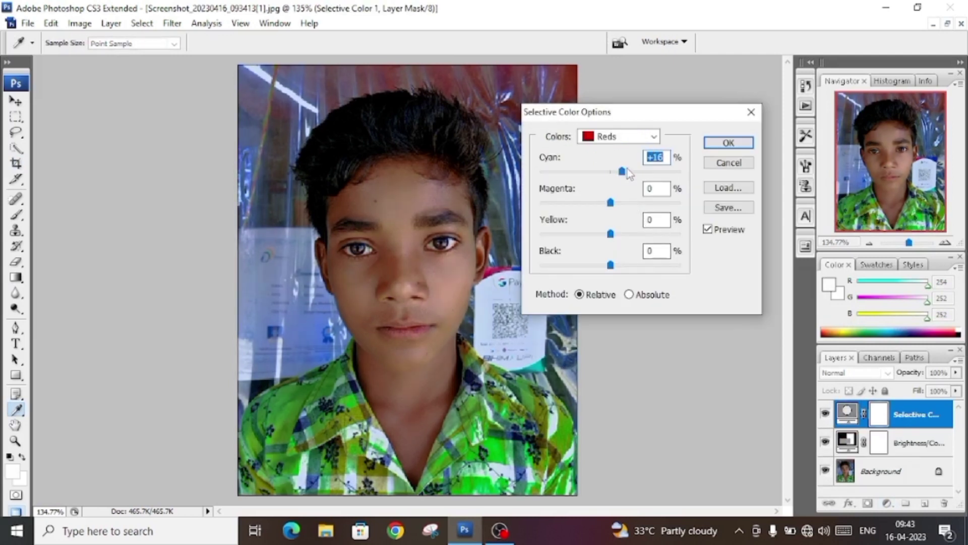
{"action": "left_click", "coordinate": [648, 137]}
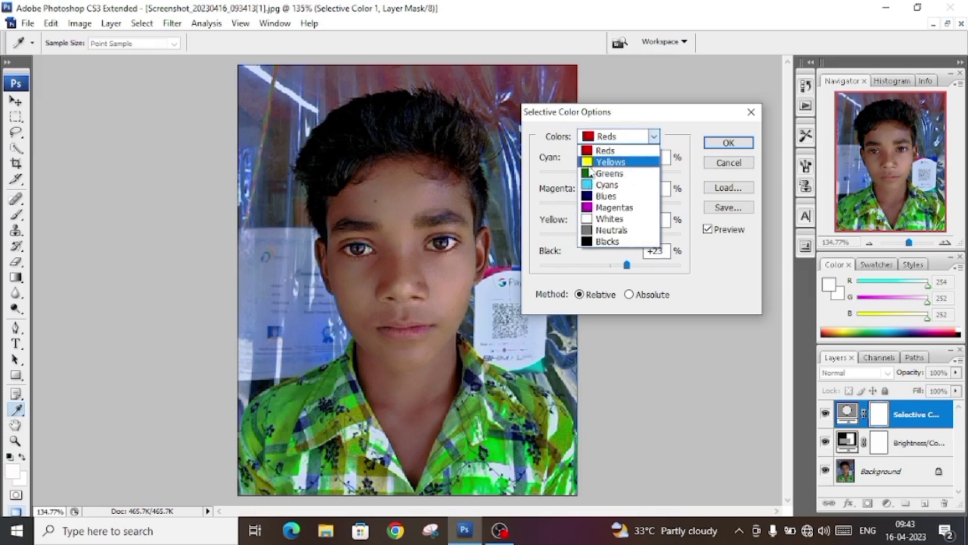
{"action": "left_click", "coordinate": [860, 308]}
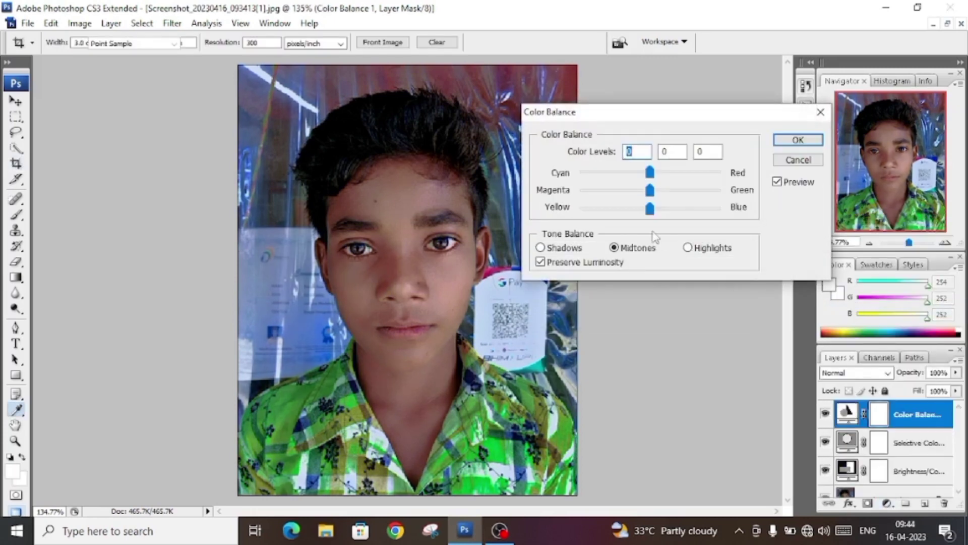
Set Color Balance midtones to +8, +13, +22, then add Levels and Curves adjustment layers.
{"action": "mouse_move", "coordinate": [650, 173]}
{"action": "left_mouse_down"}
{"action": "mouse_move", "coordinate": [696, 173]}
{"action": "mouse_move", "coordinate": [660, 172]}
{"action": "mouse_move", "coordinate": [676, 192]}
{"action": "mouse_move", "coordinate": [658, 190]}
{"action": "mouse_move", "coordinate": [665, 210]}
{"action": "left_mouse_up"}
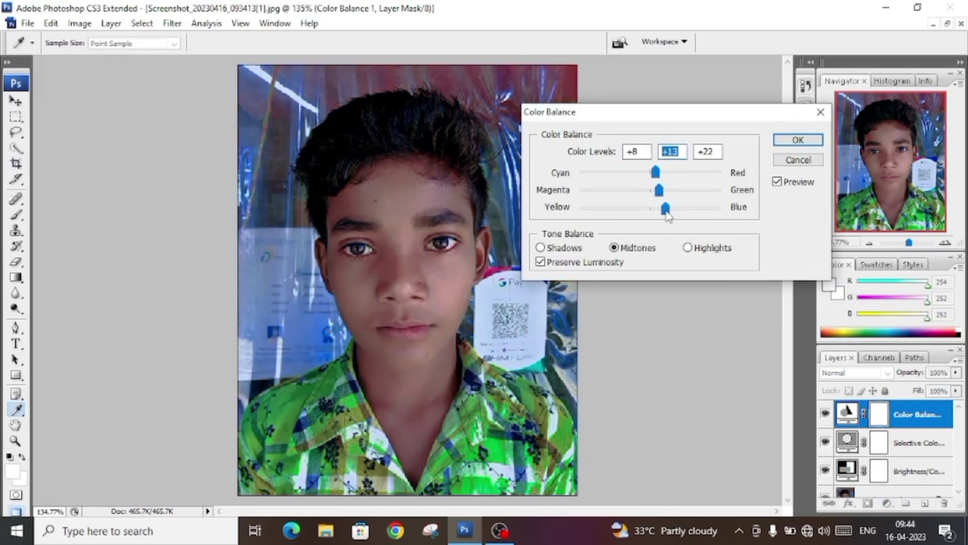
{"action": "left_click", "coordinate": [796, 141]}
{"action": "left_click", "coordinate": [888, 503]}
{"action": "left_click", "coordinate": [892, 283]}
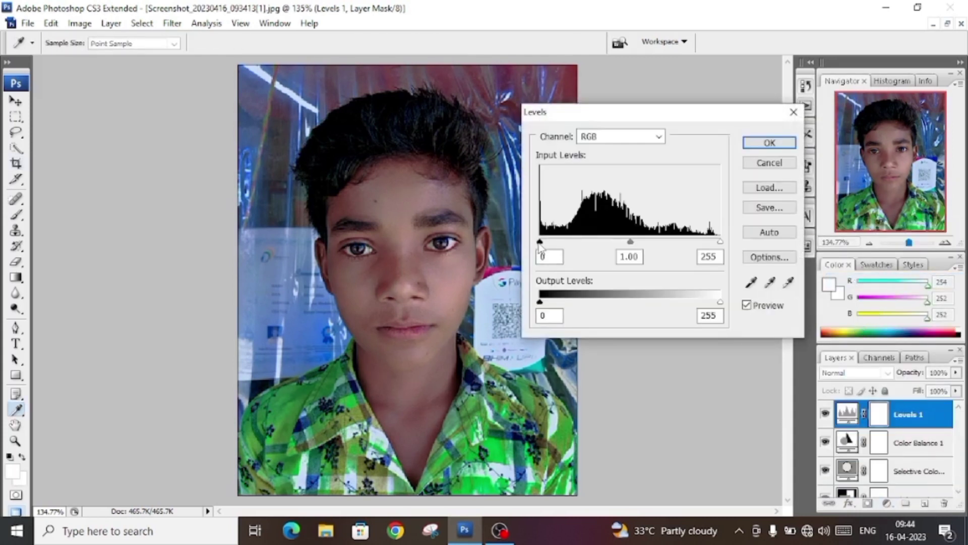
{"action": "mouse_move", "coordinate": [540, 242]}
{"action": "left_mouse_down"}
{"action": "mouse_move", "coordinate": [570, 242]}
{"action": "mouse_move", "coordinate": [540, 242]}
{"action": "left_mouse_up"}
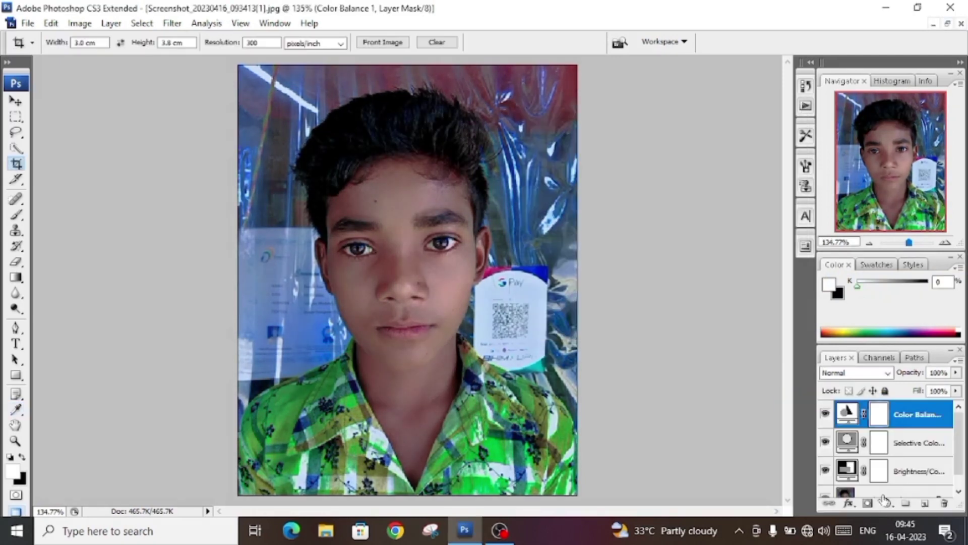
{"action": "left_click", "coordinate": [888, 503]}
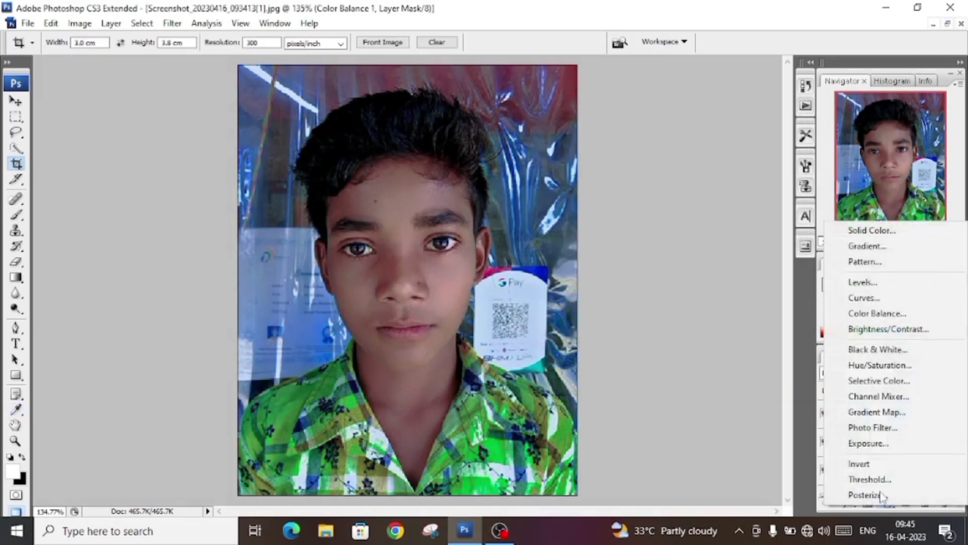
{"action": "left_click", "coordinate": [856, 299]}
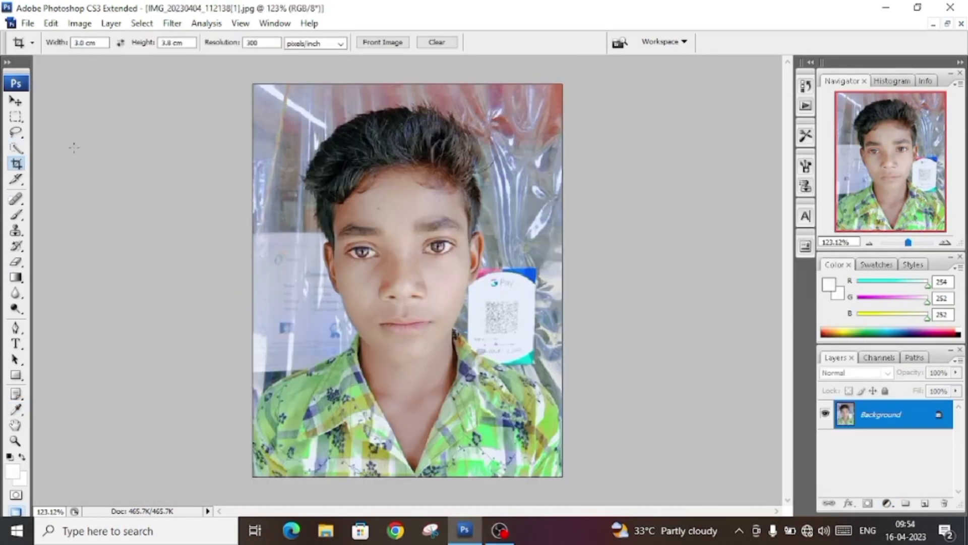
Quick-select the background around the boy, fill it with white, and deselect.
{"action": "left_click", "coordinate": [17, 148]}
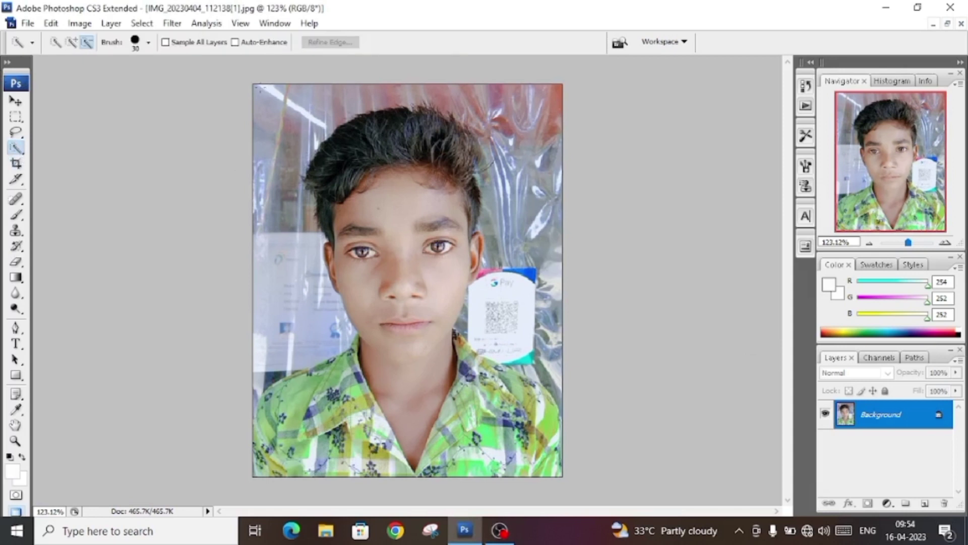
{"action": "left_click_drag", "start_coordinate": [254, 86], "coordinate": [550, 227]}
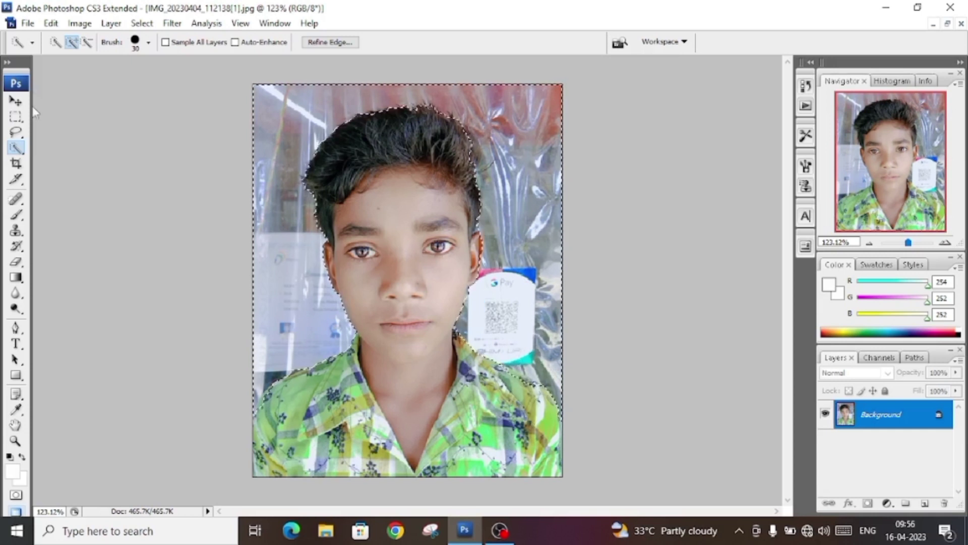
{"action": "key", "text": "Delete"}
{"action": "key", "text": "ctrl+d"}
{"action": "key", "text": "v"}
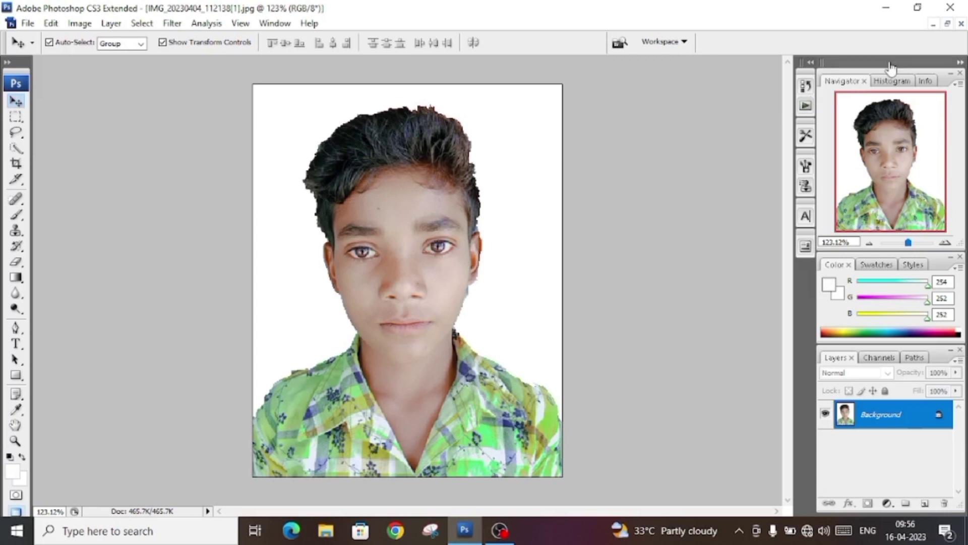
{"action": "left_click", "coordinate": [948, 24]}
Create a new A4 page at 300 ppi and drag the white-background photo onto it.
{"action": "key", "text": "ctrl+n"}
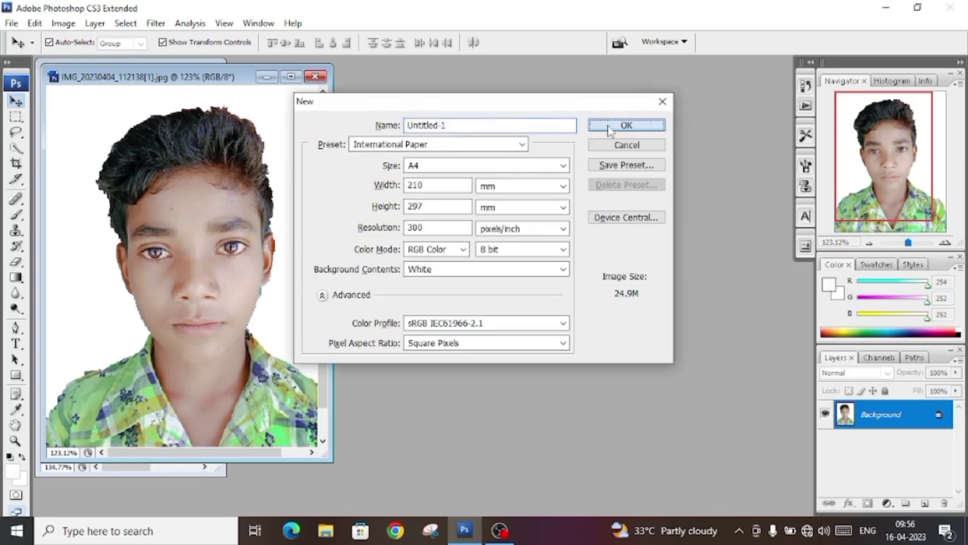
{"action": "left_click", "coordinate": [606, 125]}
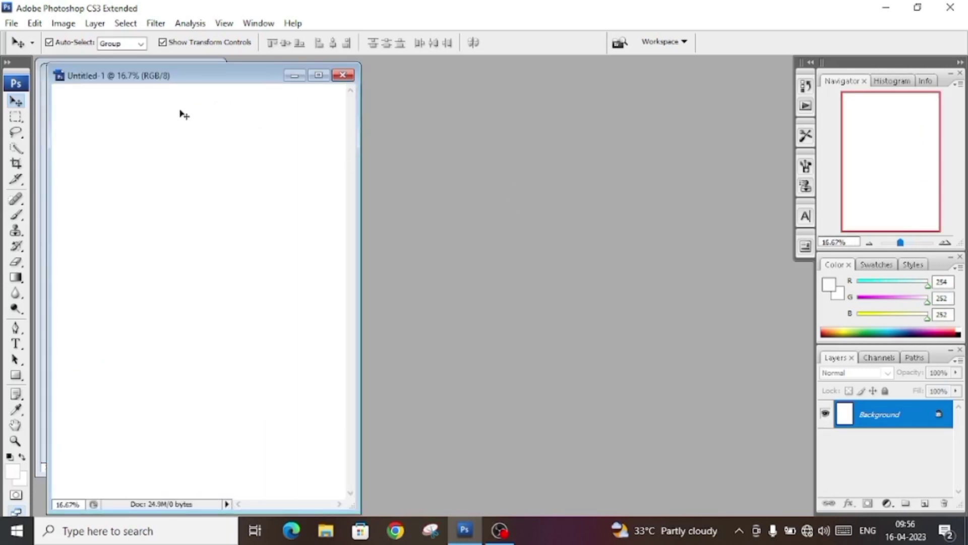
{"action": "left_click_drag", "start_coordinate": [119, 79], "coordinate": [426, 75]}
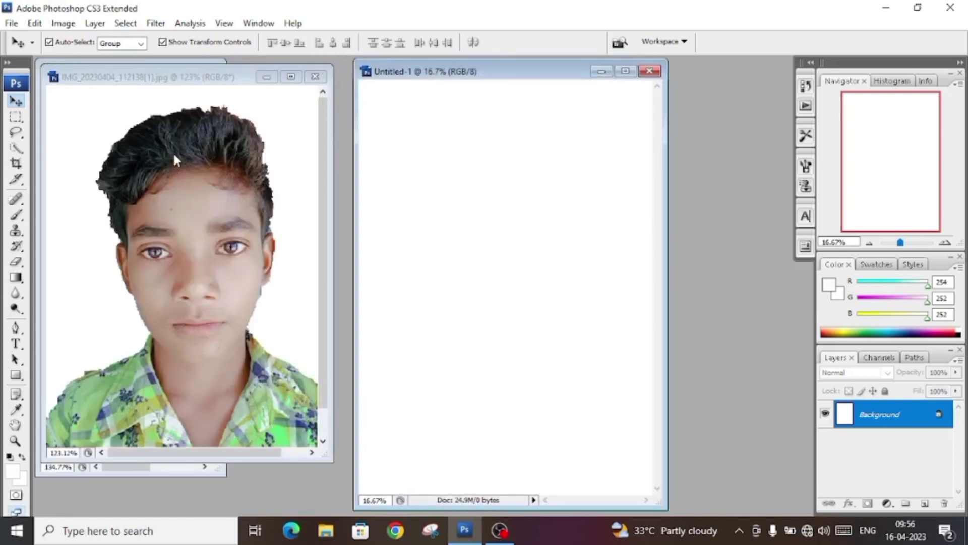
{"action": "left_click_drag", "start_coordinate": [173, 166], "coordinate": [422, 118]}
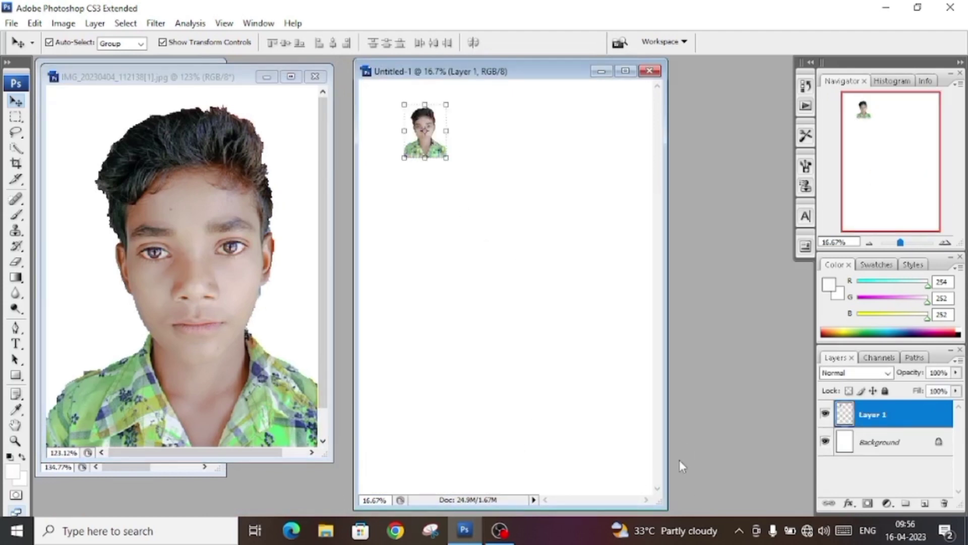
Give the photo layer a 10 px outside Stroke effect in a dark colour.
{"action": "left_click", "coordinate": [849, 505]}
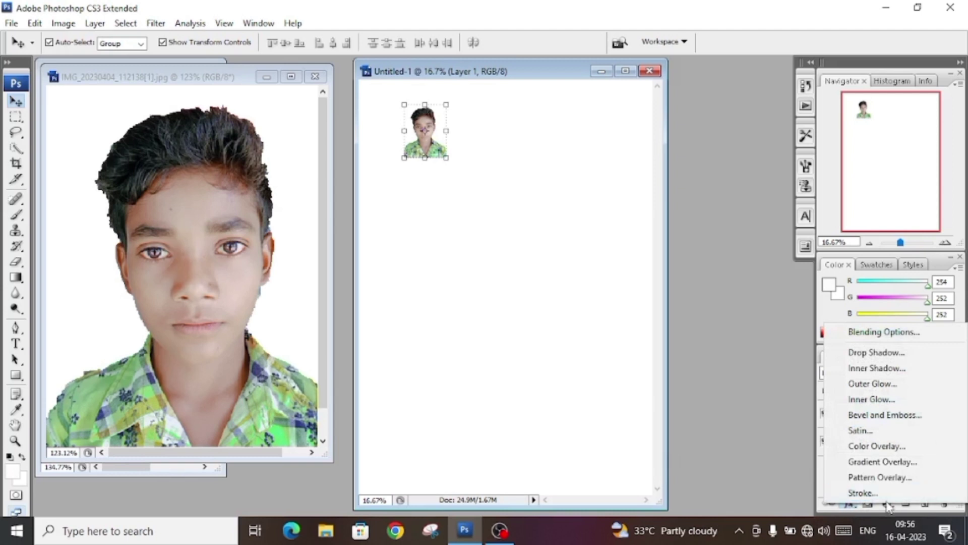
{"action": "left_click", "coordinate": [868, 498]}
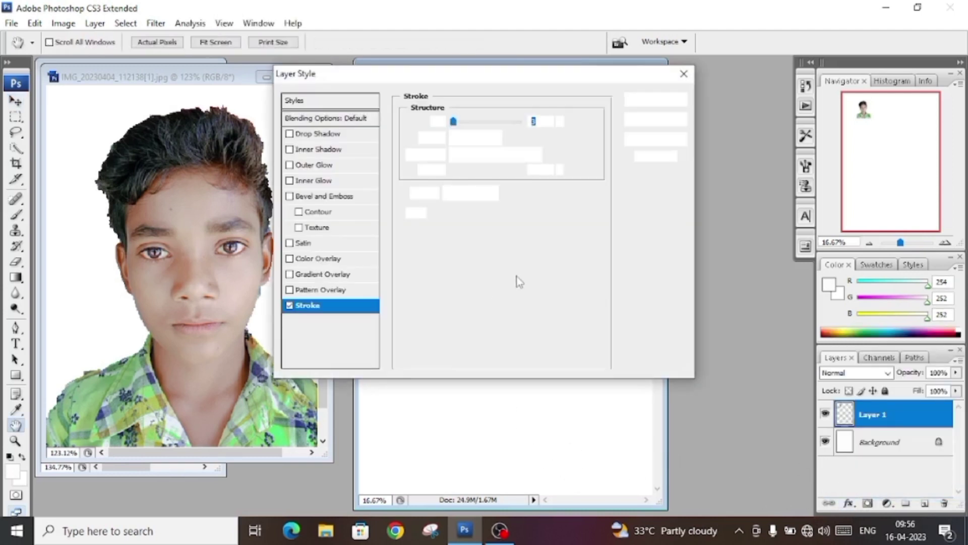
{"action": "type", "text": "1"}
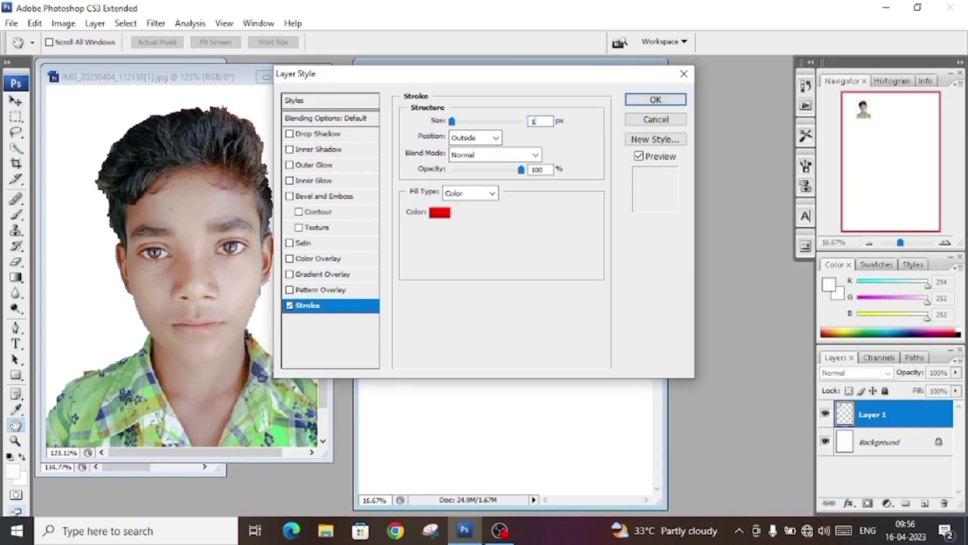
{"action": "type", "text": "0"}
{"action": "left_click", "coordinate": [439, 213]}
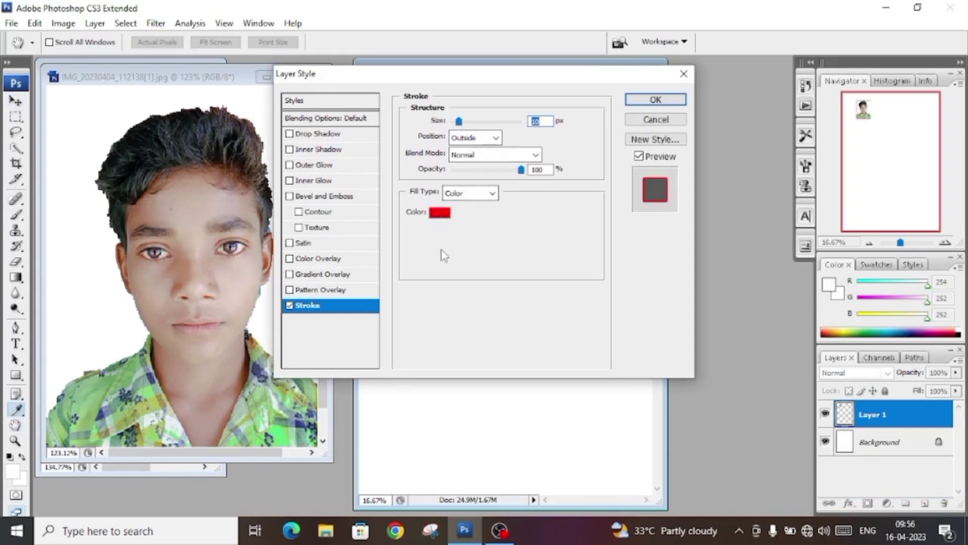
{"action": "left_click", "coordinate": [433, 304]}
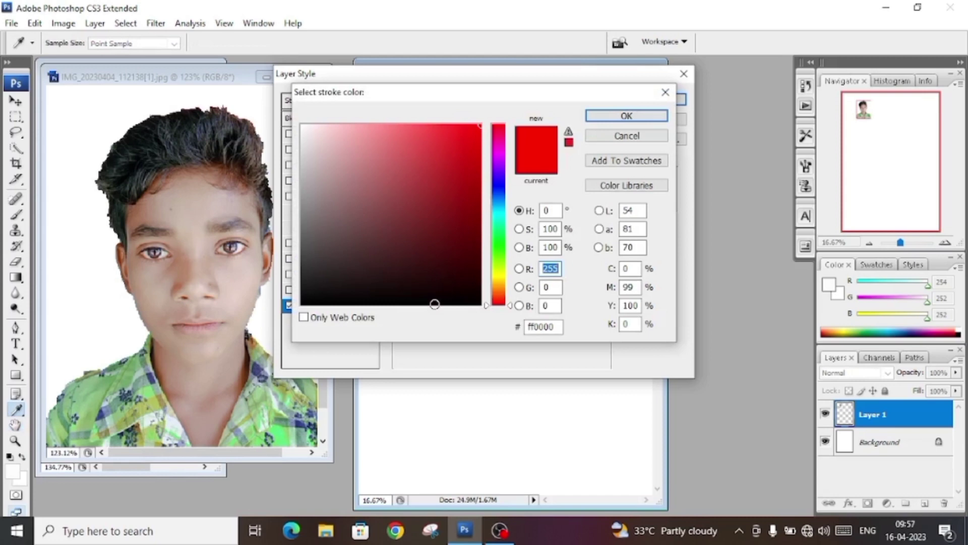
{"action": "key", "text": "Return"}
{"action": "key", "text": "Return"}
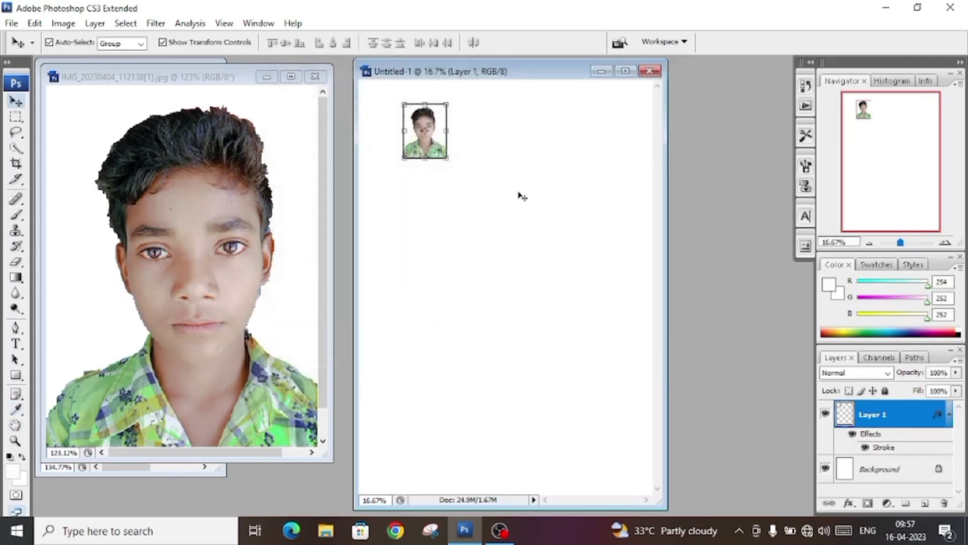
Place the bordered photo at the page's top-left and Alt-drag duplicates alongside it.
{"action": "left_click", "coordinate": [626, 72]}
{"action": "mouse_move", "coordinate": [330, 114]}
{"action": "left_mouse_down"}
{"action": "mouse_move", "coordinate": [287, 92]}
{"action": "mouse_move", "coordinate": [294, 122]}
{"action": "left_mouse_up"}
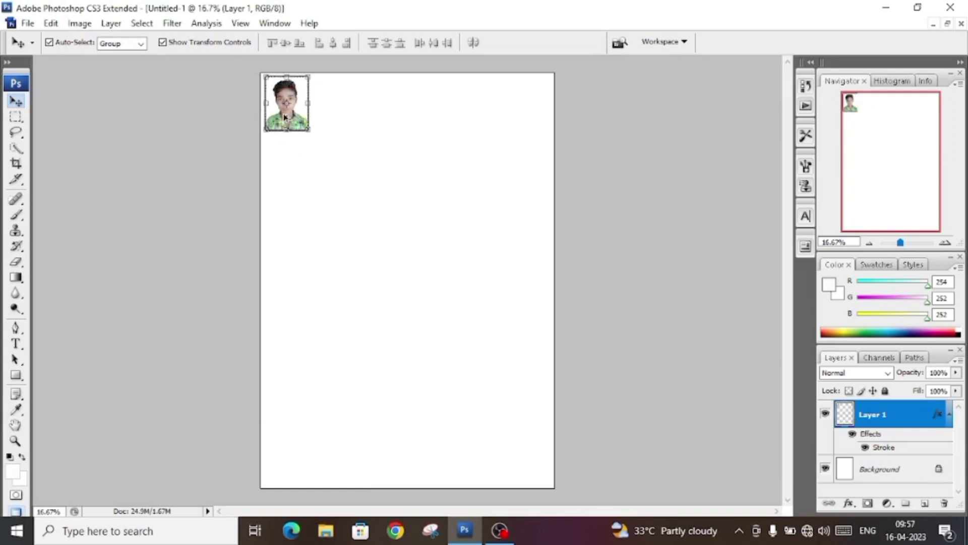
{"action": "key", "text": "Return"}
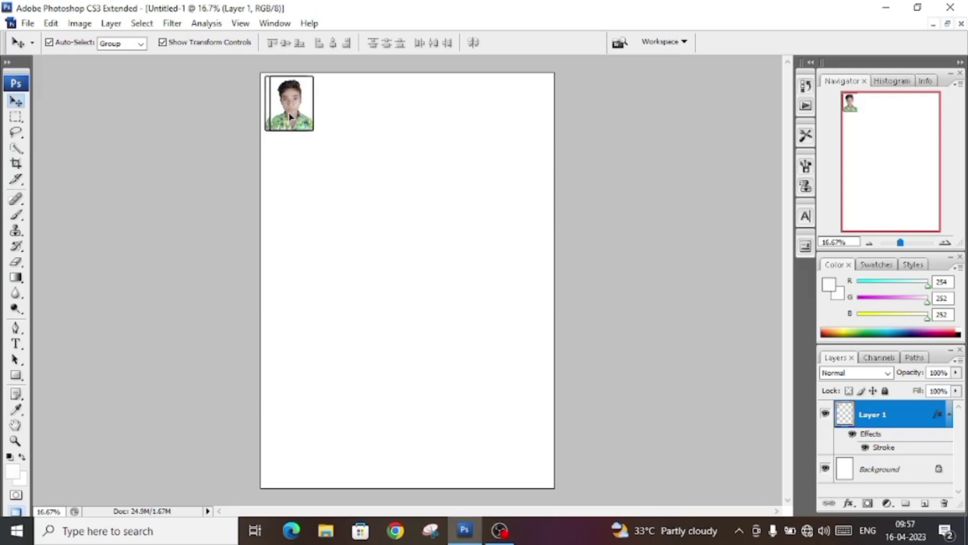
{"action": "left_click_drag", "start_coordinate": [286, 117], "coordinate": [521, 119]}
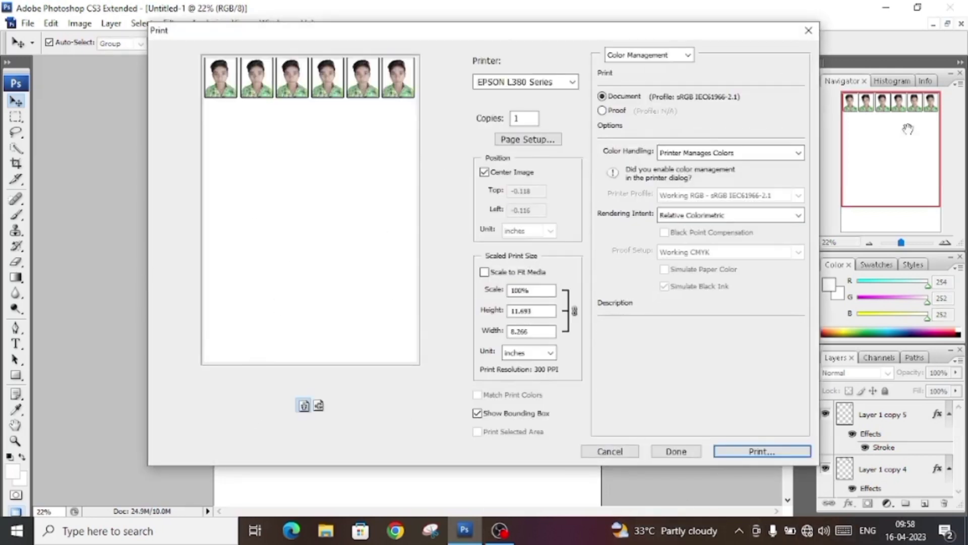
Keep EPSON L380 Series as the printer and bring up its page properties.
{"action": "left_click", "coordinate": [573, 82]}
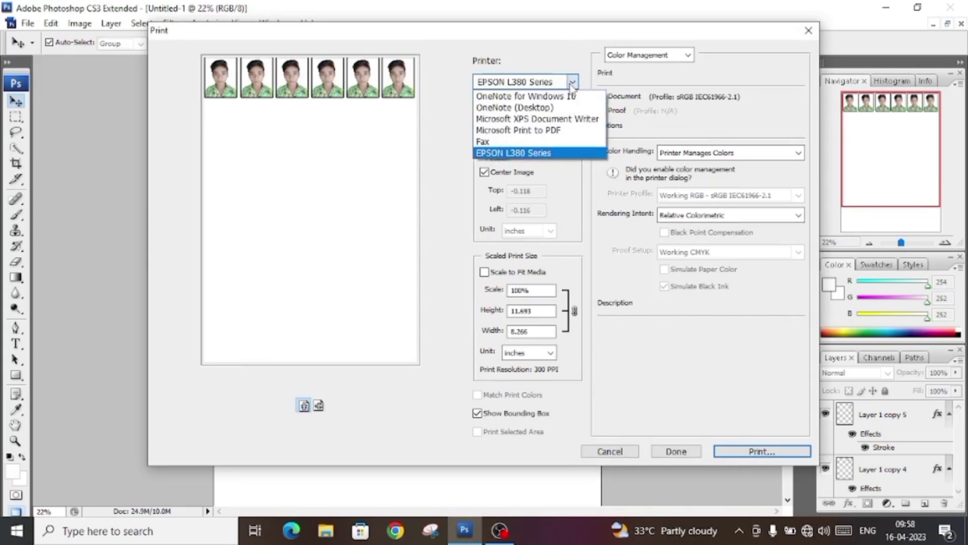
{"action": "left_click", "coordinate": [530, 154]}
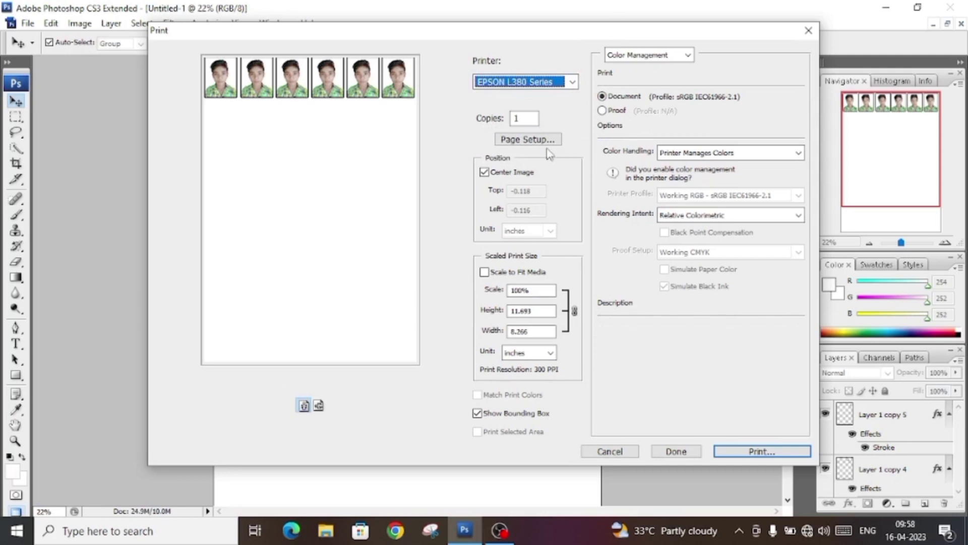
{"action": "left_click", "coordinate": [547, 143]}
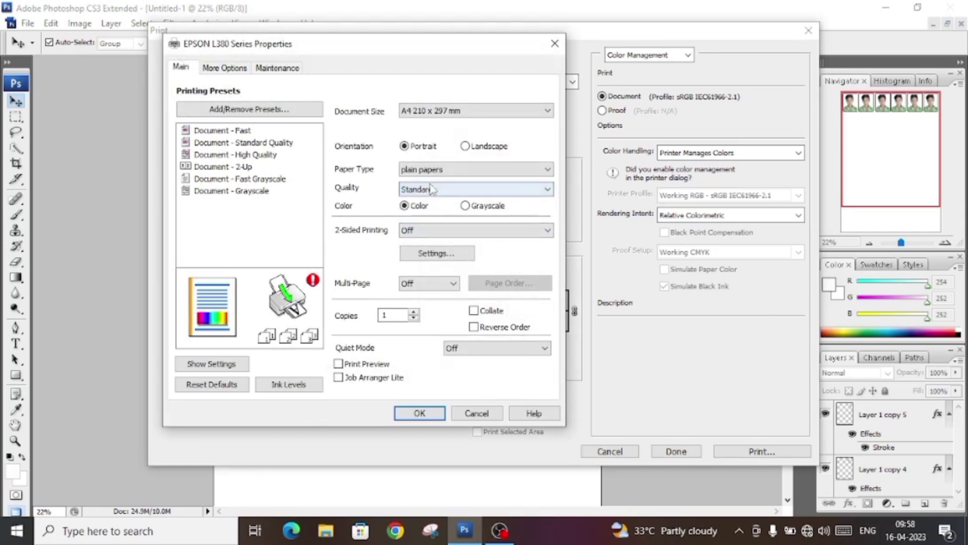
Set the EPSON L380 to A4 Epson Matte paper at High quality and confirm.
{"action": "left_click", "coordinate": [523, 114]}
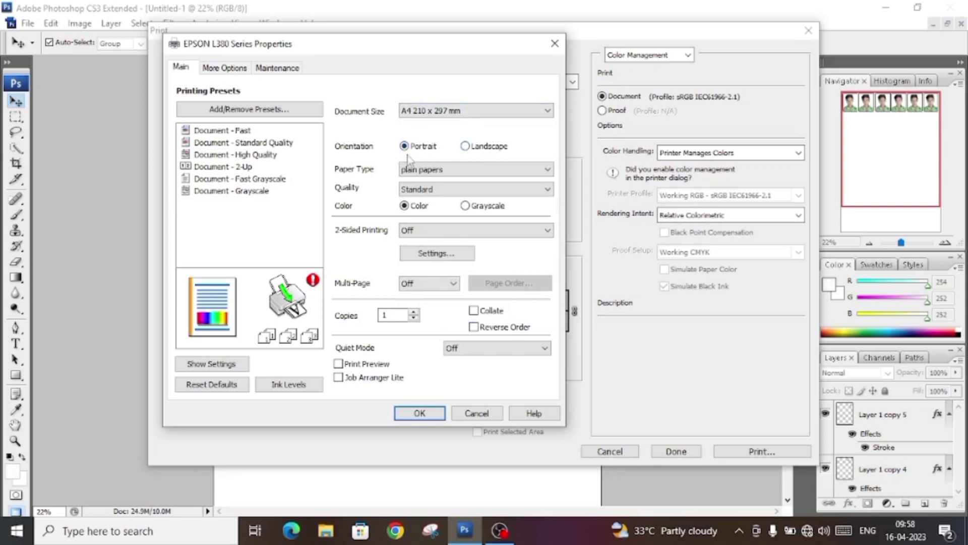
{"action": "left_click", "coordinate": [432, 171]}
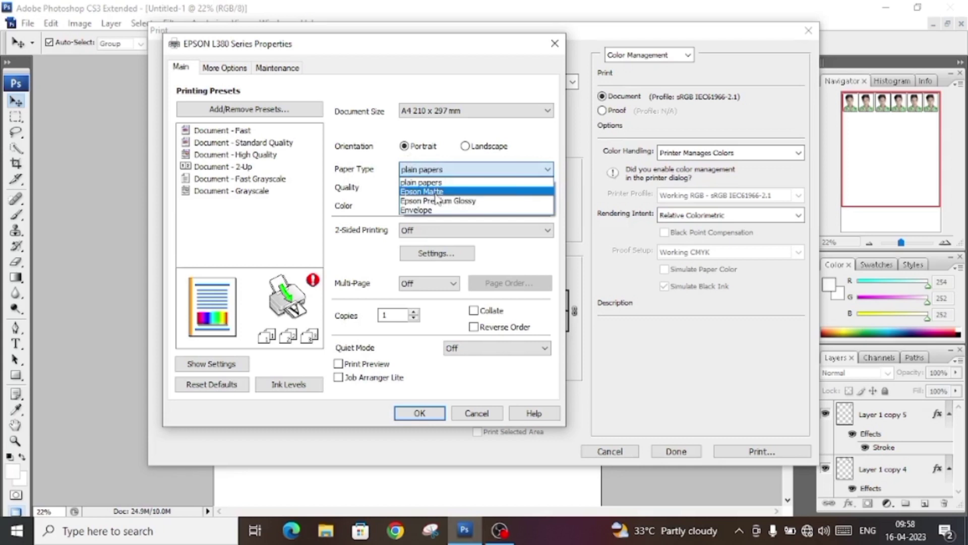
{"action": "left_click", "coordinate": [435, 194]}
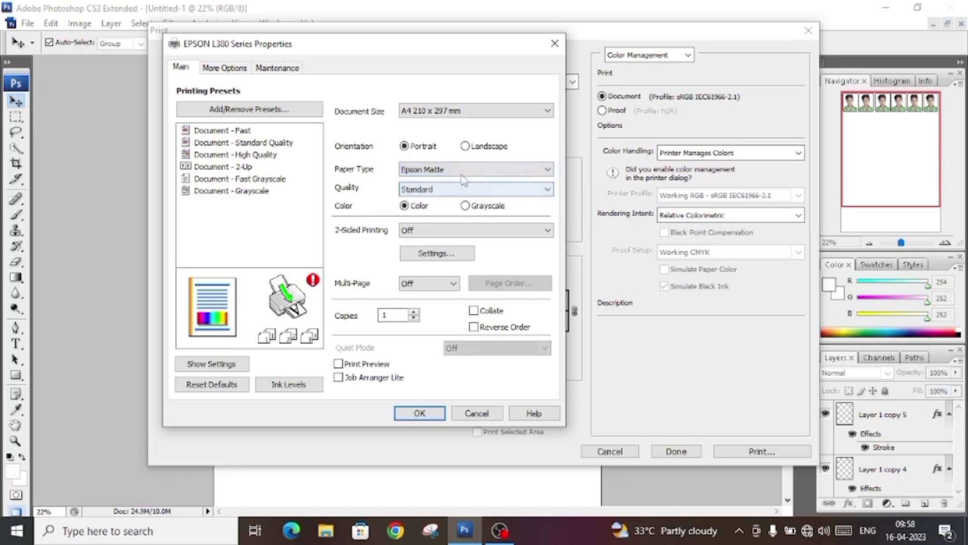
{"action": "left_click", "coordinate": [425, 190]}
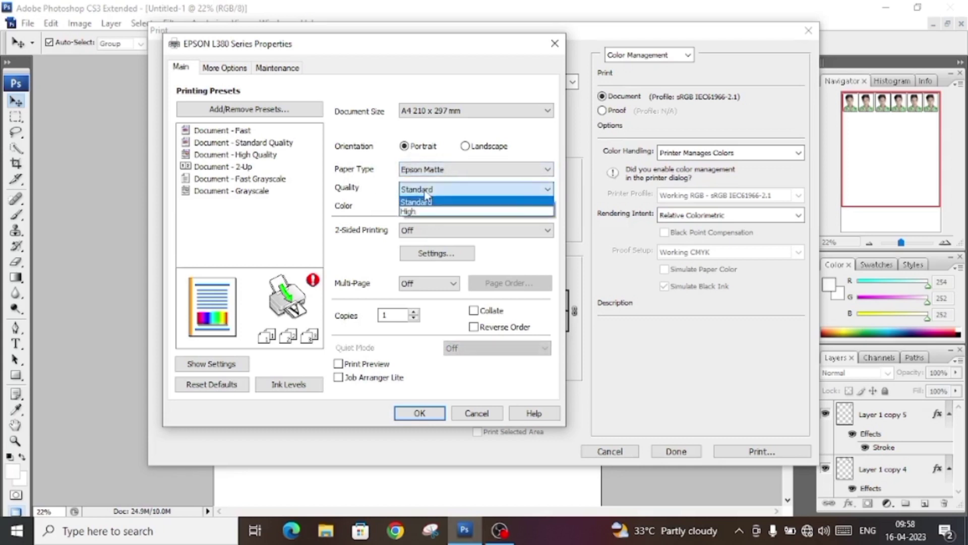
{"action": "left_click", "coordinate": [424, 212]}
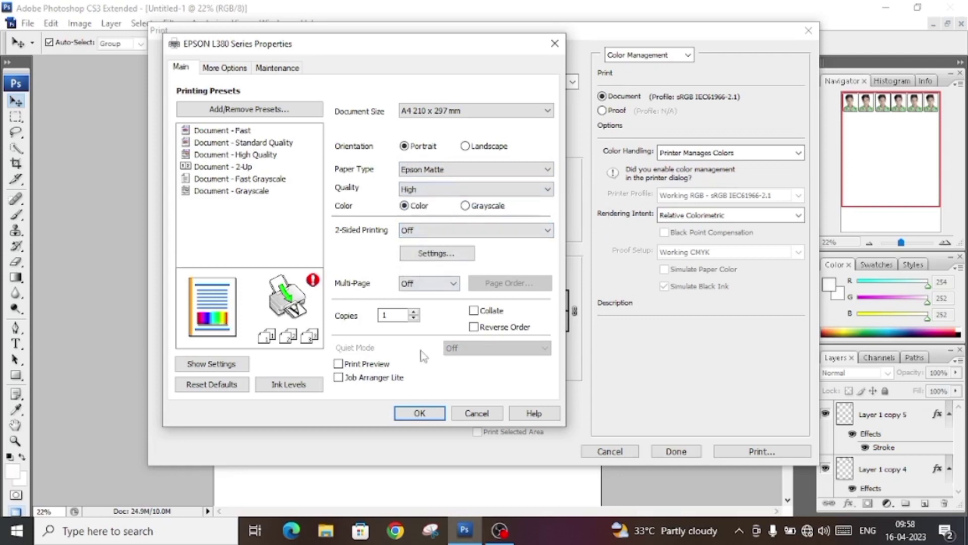
{"action": "left_click", "coordinate": [419, 413]}
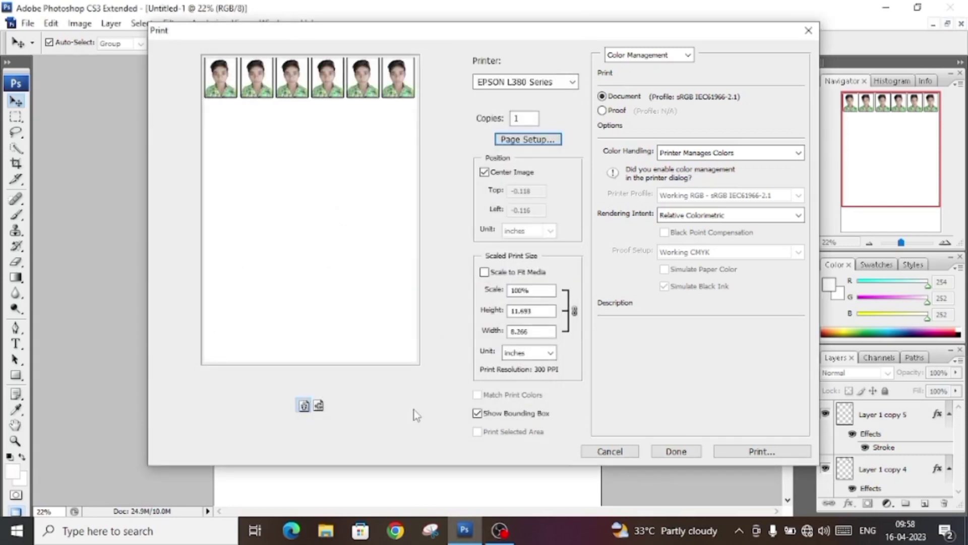
Enable Scale to Fit Media (97.17%, 8.033 × 11.363 in) and print the six-photo sheet.
{"action": "left_click", "coordinate": [484, 272]}
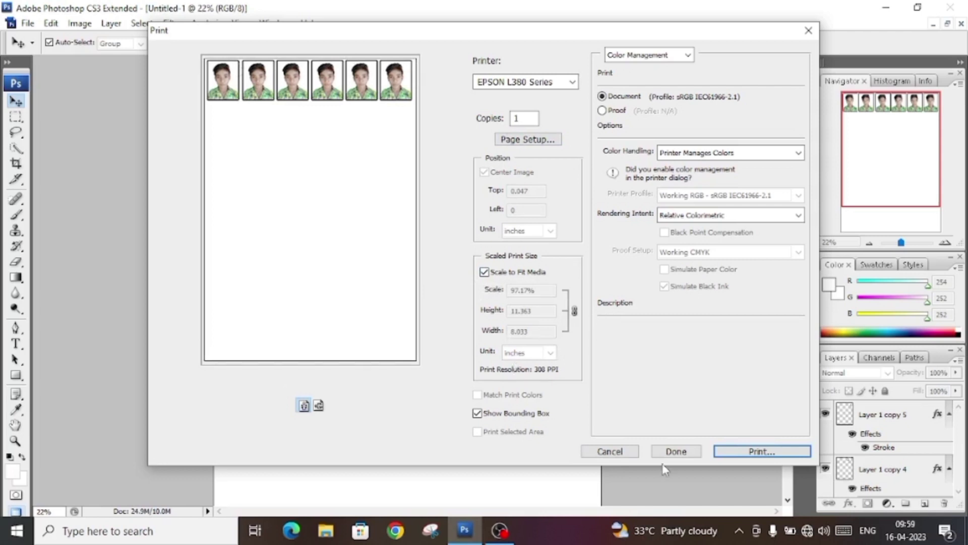
{"action": "left_click", "coordinate": [750, 454]}
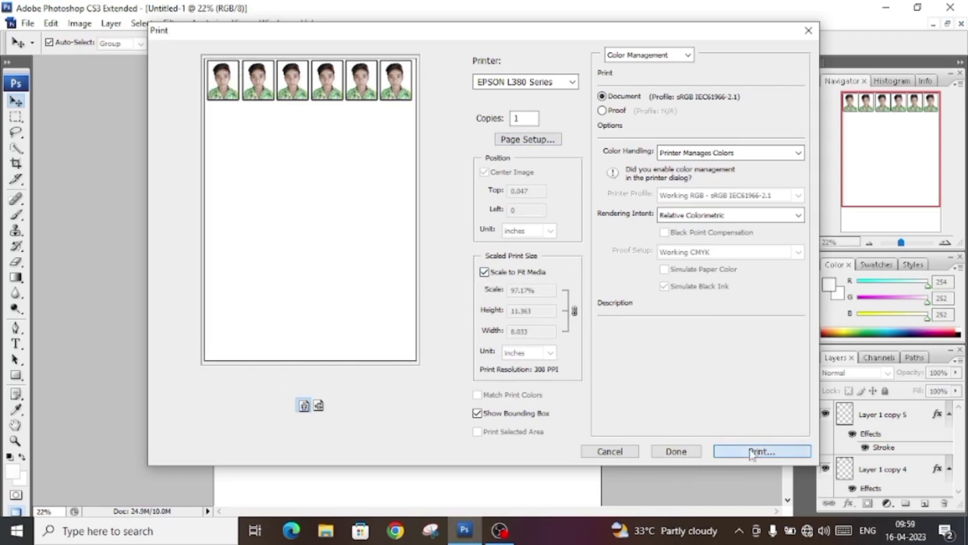